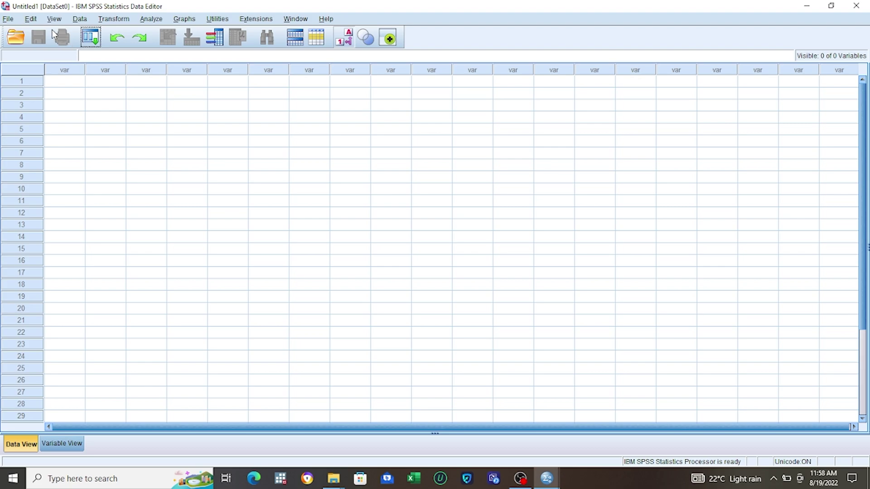
# Step: Import the Excel file "class training.xlsx" from the SPSS Data folder, reading variable names from the first row
pyautogui.click(8, 20)
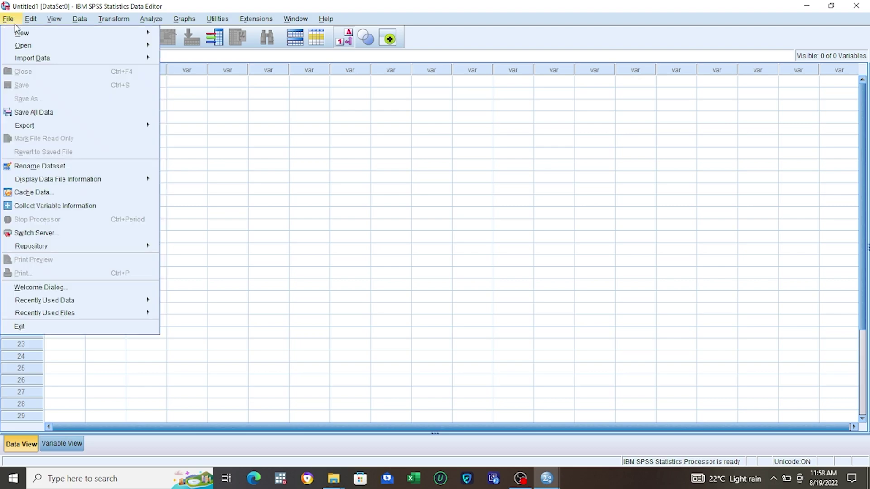
pyautogui.moveTo(32, 66)
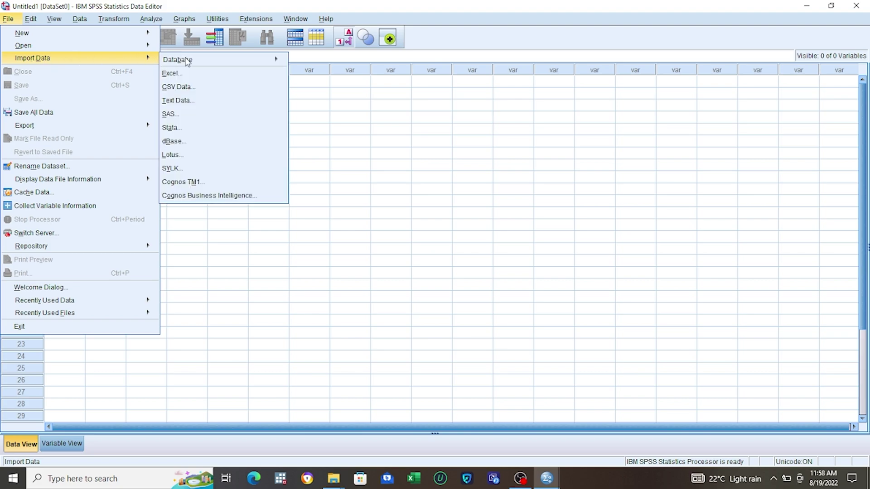
pyautogui.moveTo(186, 62)
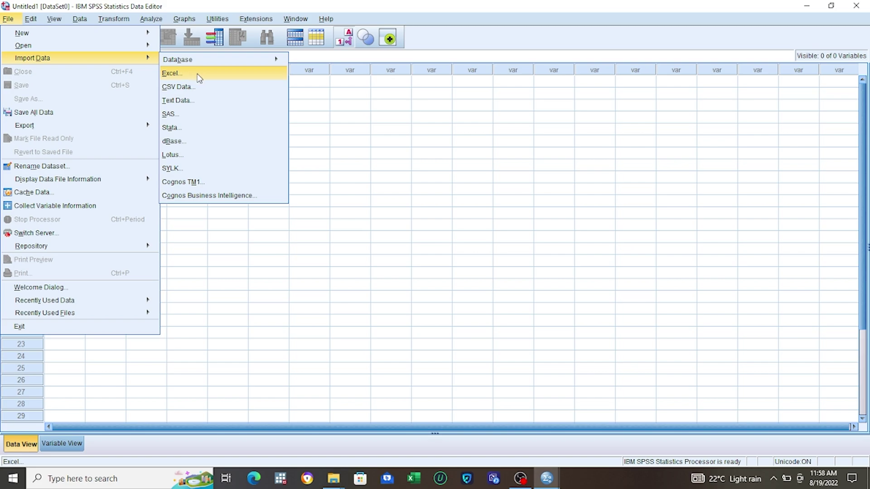
pyautogui.click(199, 77)
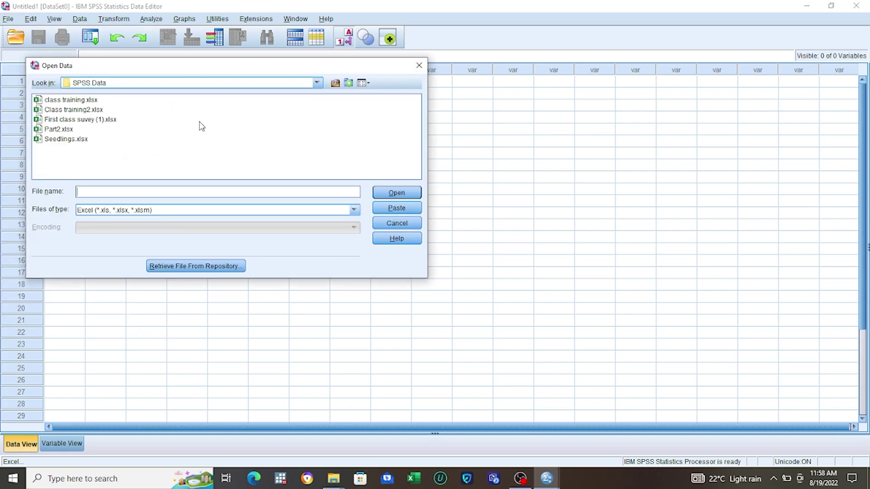
pyautogui.click(89, 104)
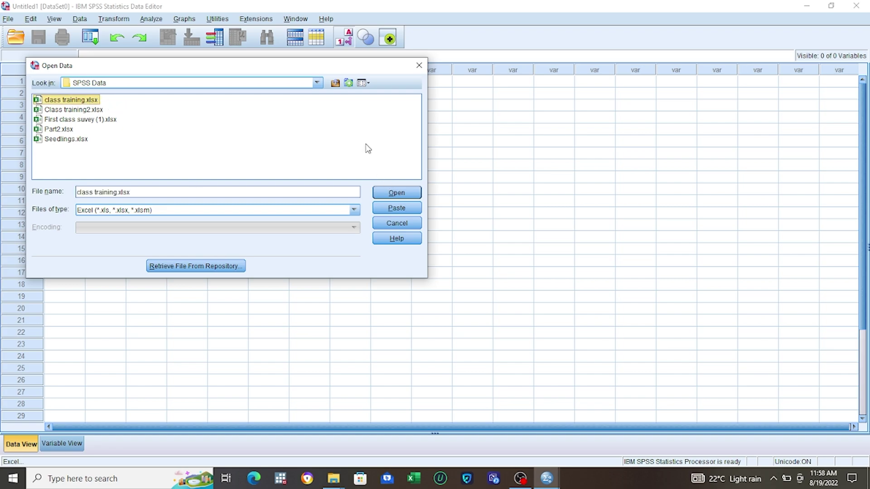
pyautogui.click(402, 193)
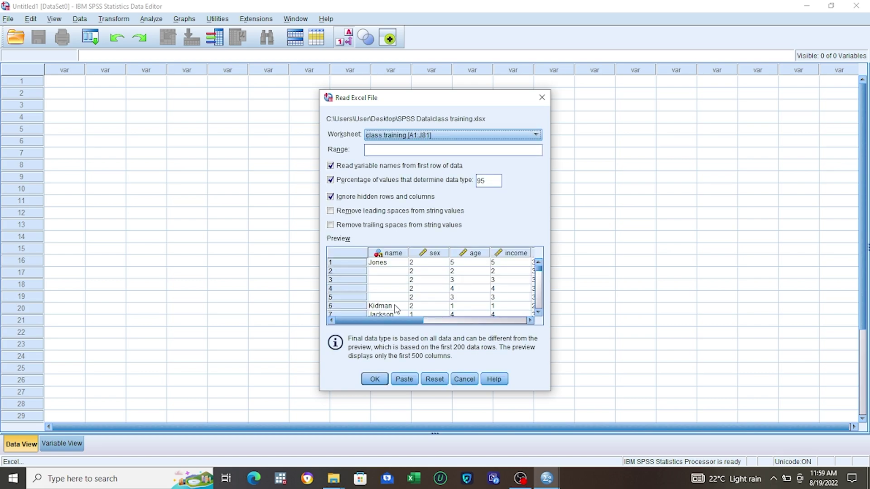
pyautogui.click(375, 382)
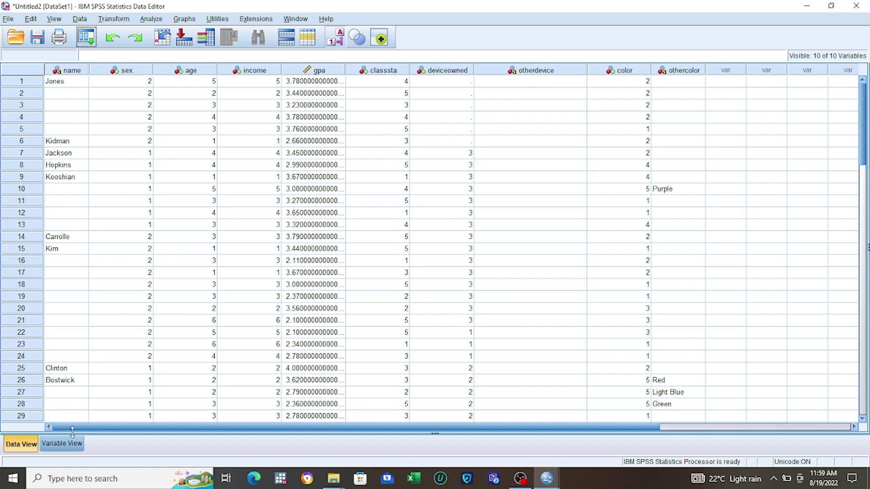
# Step: Check how sex is coded in the data, and add the value label 1 = "Male" to the sex variable
pyautogui.click(71, 446)
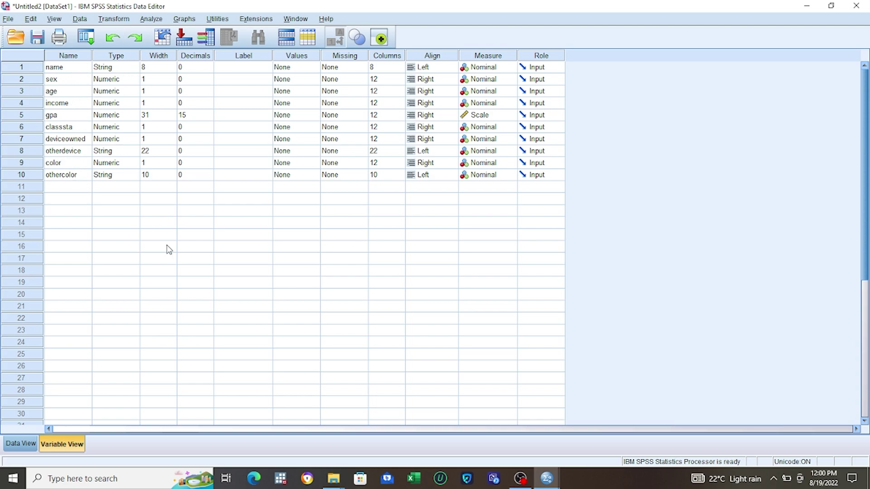
pyautogui.click(32, 446)
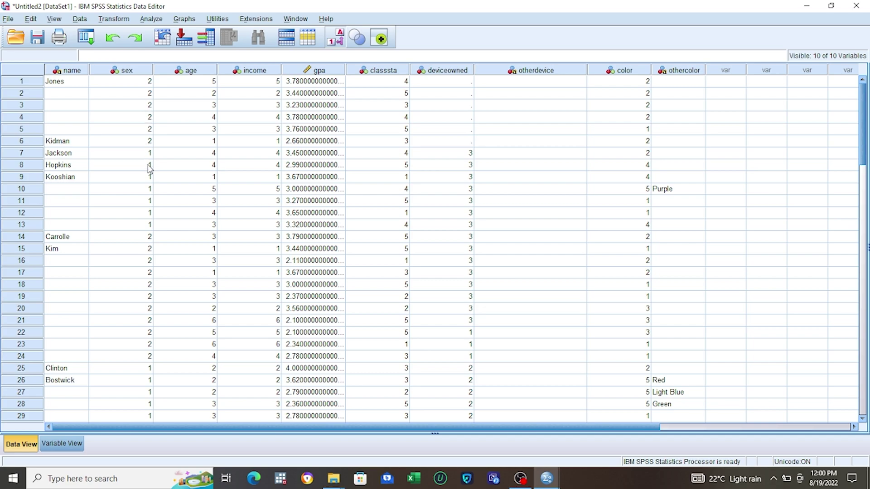
pyautogui.click(152, 393)
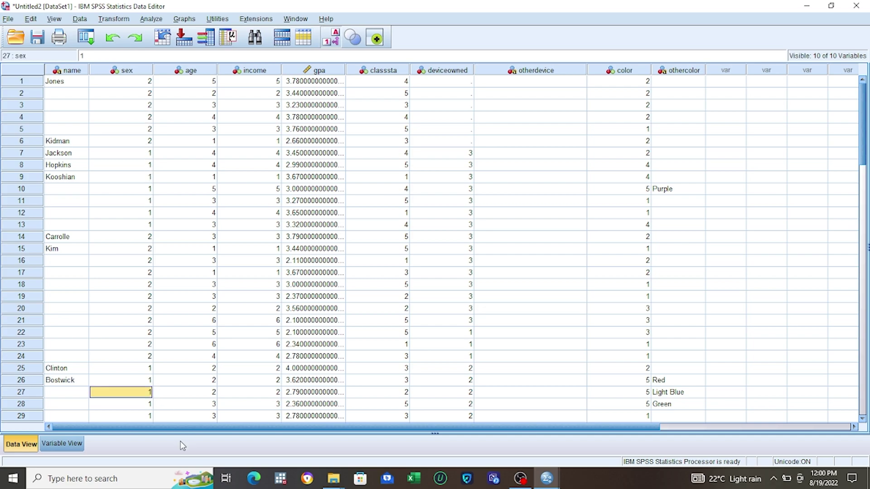
pyautogui.click(71, 444)
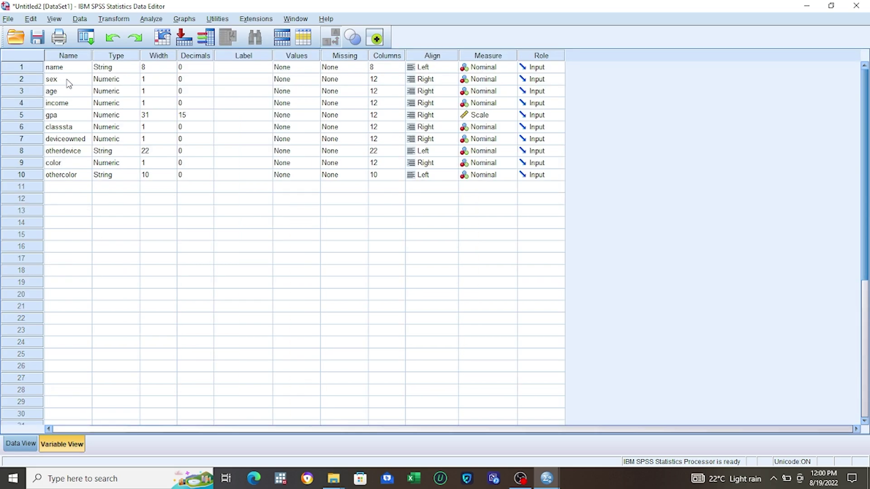
pyautogui.click(291, 81)
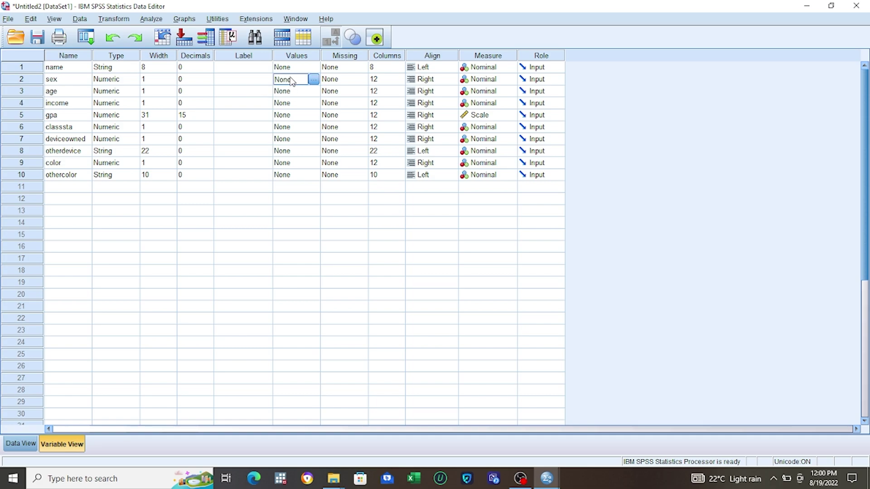
pyautogui.click(313, 80)
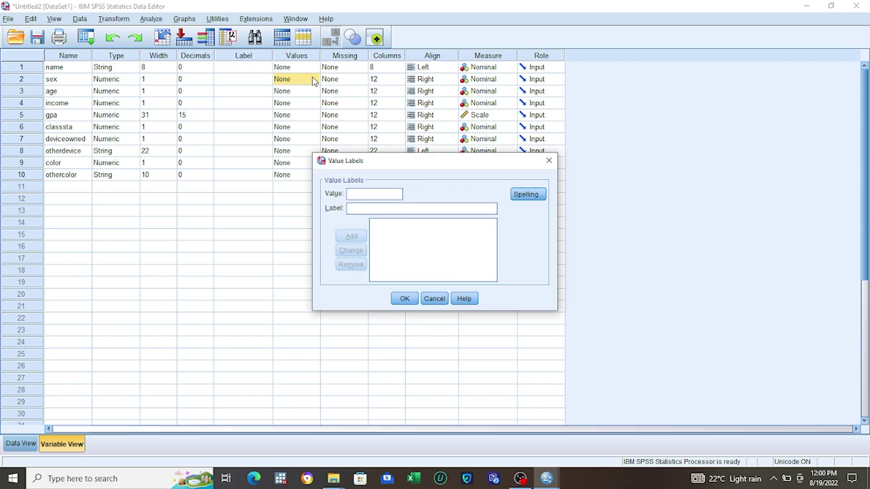
pyautogui.write('1')
pyautogui.click(387, 208)
pyautogui.write('Male')
pyautogui.click(356, 236)
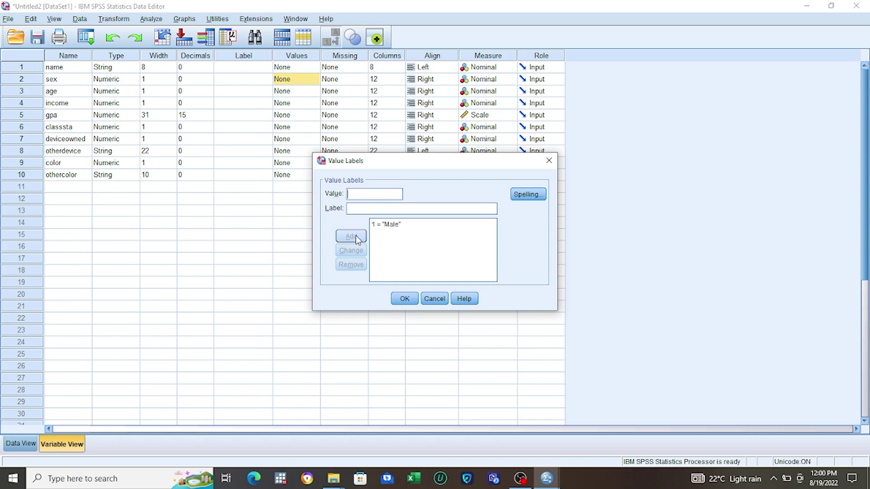
# Step: Add the value label 2 = "Female" for the sex variable and apply its labels
pyautogui.click(373, 195)
pyautogui.write('2')
pyautogui.click(372, 209)
pyautogui.write('Female')
pyautogui.click(351, 236)
pyautogui.click(406, 299)
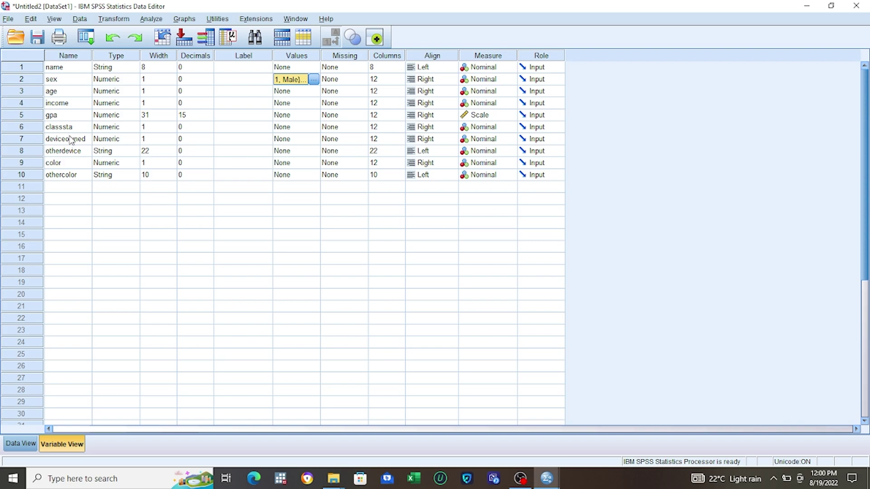
# Step: Start the value labels of the deviceowned variable with 1 = "Tablet"
pyautogui.click(285, 140)
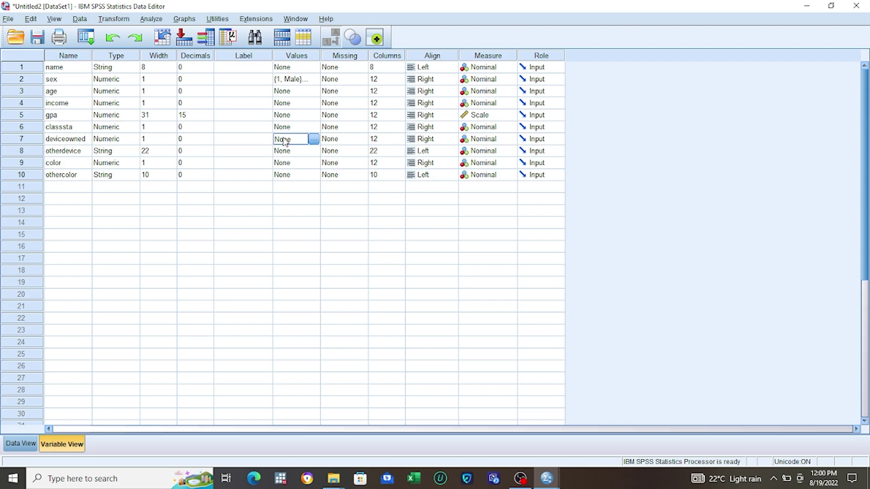
pyautogui.click(313, 139)
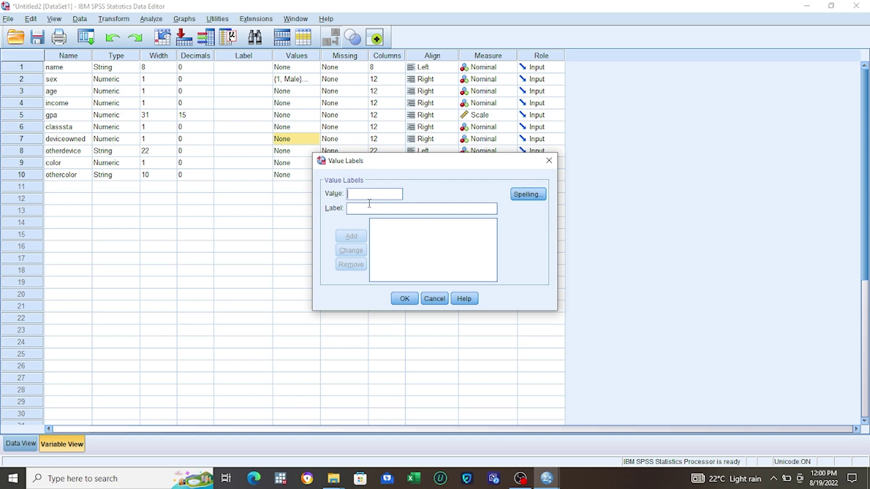
pyautogui.write('1')
pyautogui.click(368, 209)
pyautogui.write('Tablet')
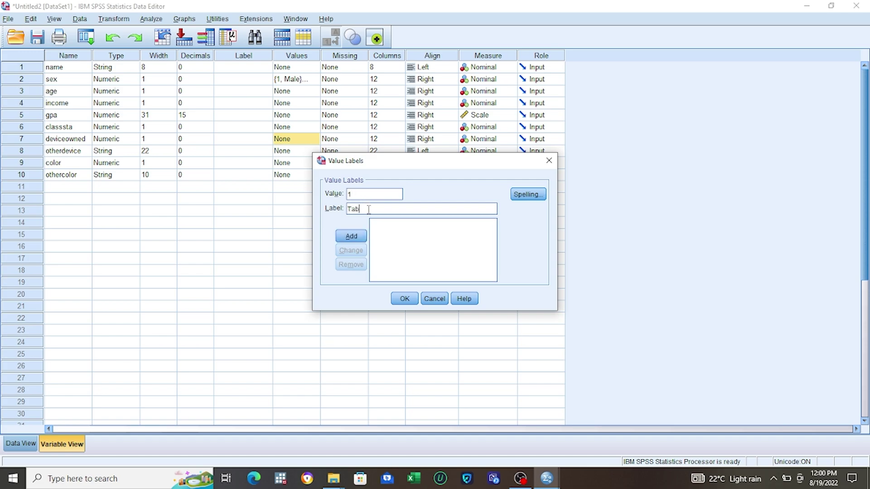
pyautogui.click(353, 237)
# Step: Add the value labels 2 = "MAC" and 3 = "PC" for the deviceowned variable
pyautogui.write('2')
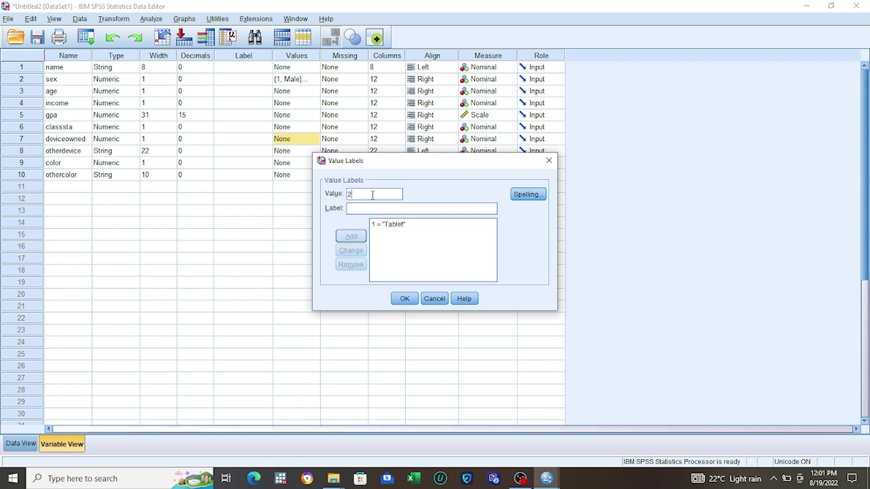
pyautogui.click(368, 208)
pyautogui.write('MAC')
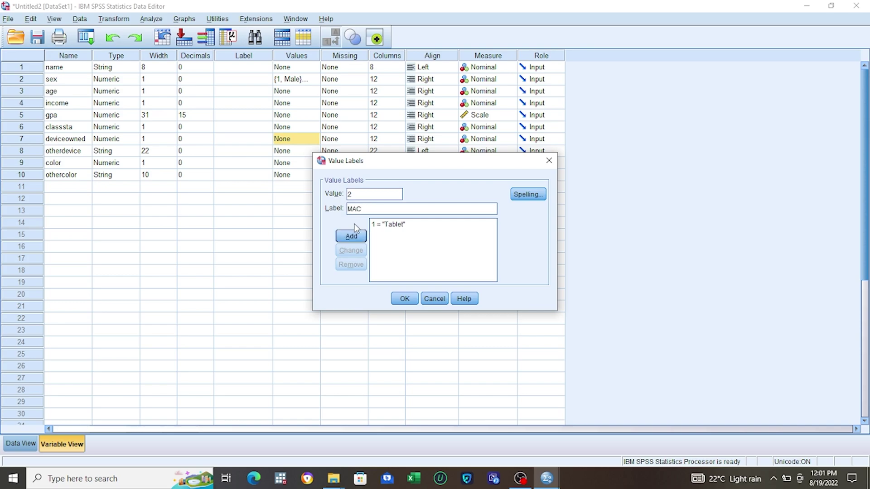
pyautogui.click(352, 234)
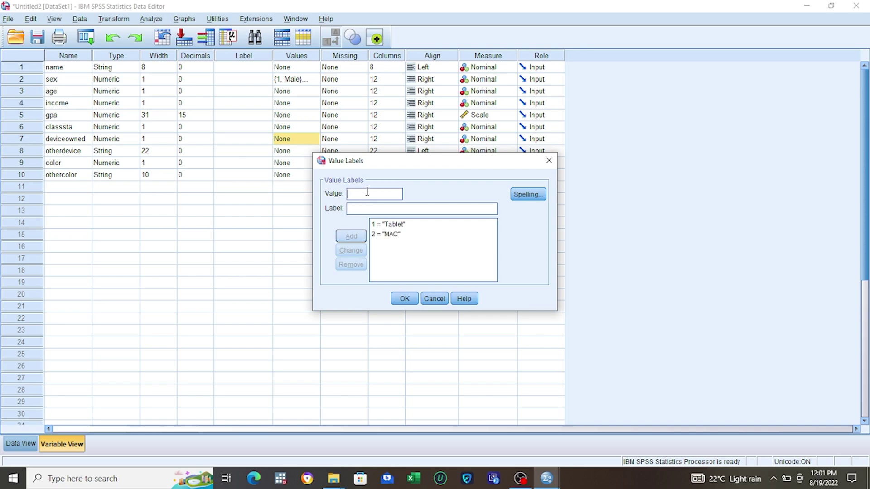
pyautogui.write('3')
pyautogui.click(364, 206)
pyautogui.write('PC')
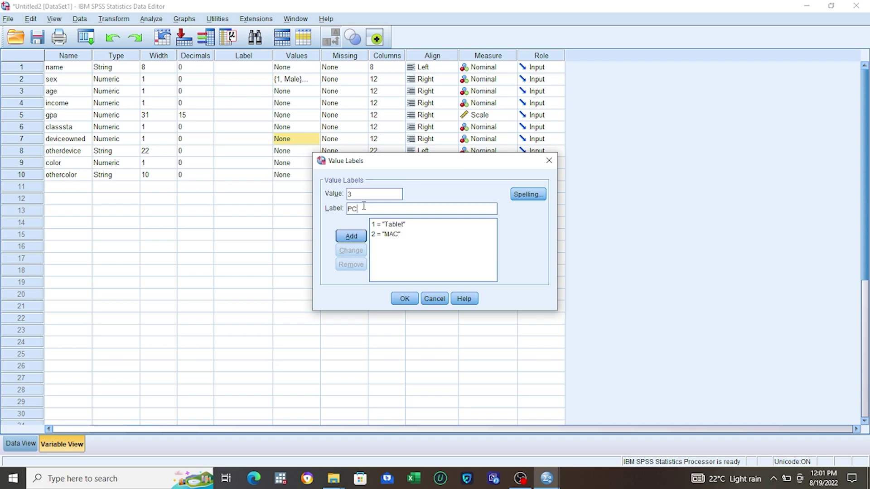
pyautogui.click(359, 237)
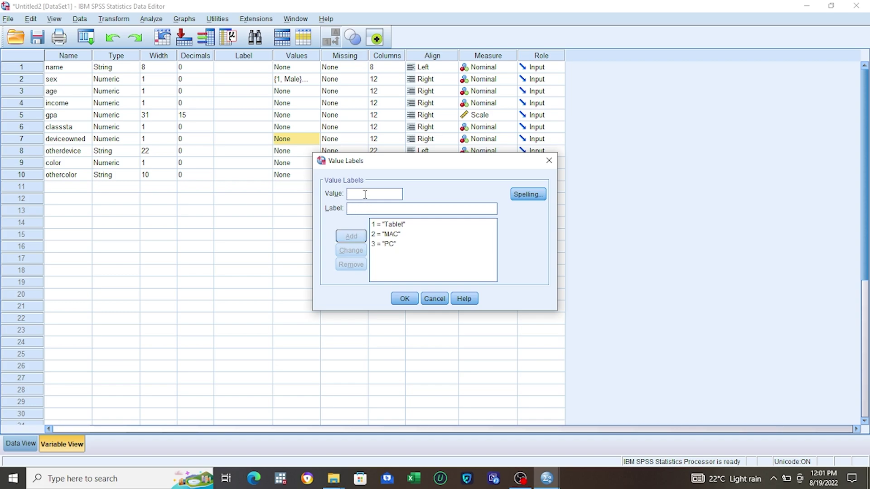
# Step: Add the value label 4 = "SmartPhone" for the deviceowned variable
pyautogui.write('4')
pyautogui.click(363, 208)
pyautogui.write('SmartPhne')
pyautogui.write('9o')
pyautogui.press('BackSpace')
pyautogui.press('BackSpace')
pyautogui.write('o')
pyautogui.click(349, 239)
# Step: Add the value label 5 = "Printer" for the deviceowned variable and apply its labels
pyautogui.write('5')
pyautogui.click(364, 209)
pyautogui.write('Prin')
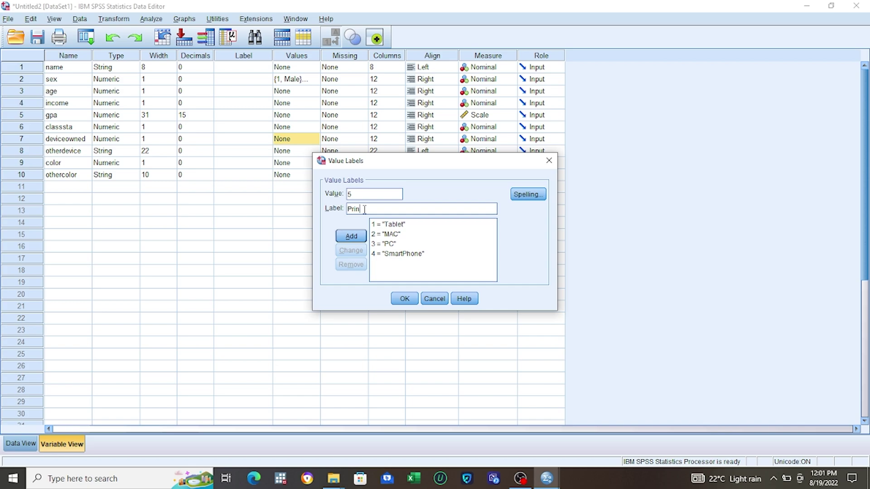
pyautogui.write('ter')
pyautogui.click(351, 236)
pyautogui.click(402, 298)
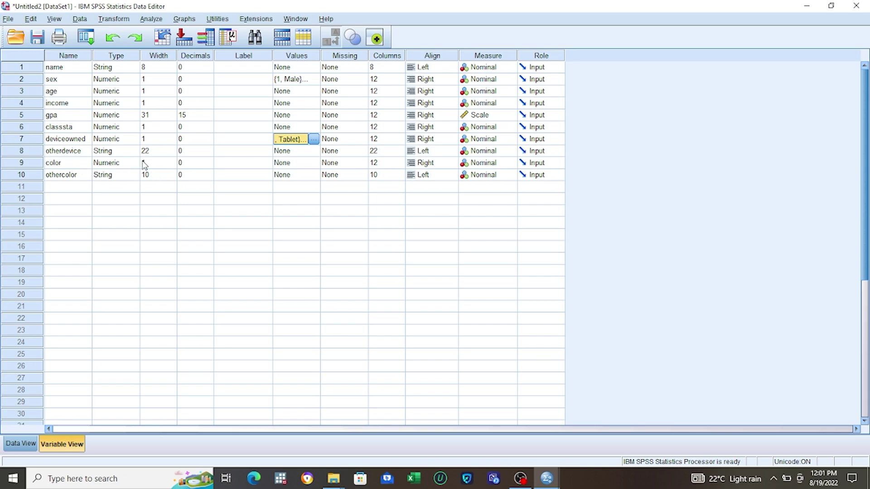
# Step: Start the value labels of the color variable with 1 = "Black" and 2 = "Silver"
pyautogui.click(303, 165)
pyautogui.click(313, 164)
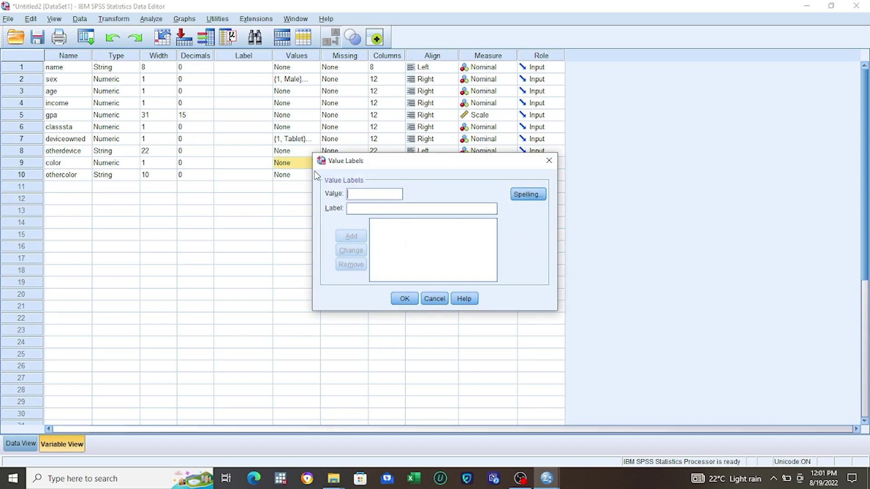
pyautogui.write('1')
pyautogui.write('Black')
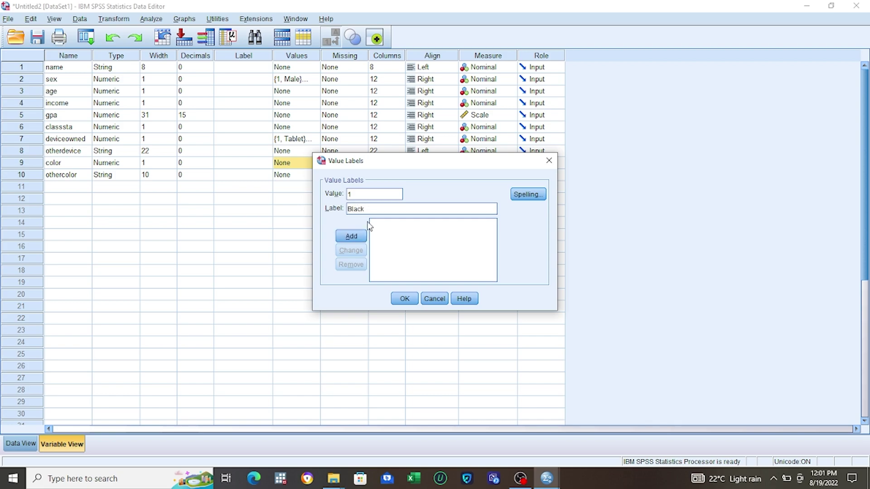
pyautogui.click(360, 238)
pyautogui.write('2')
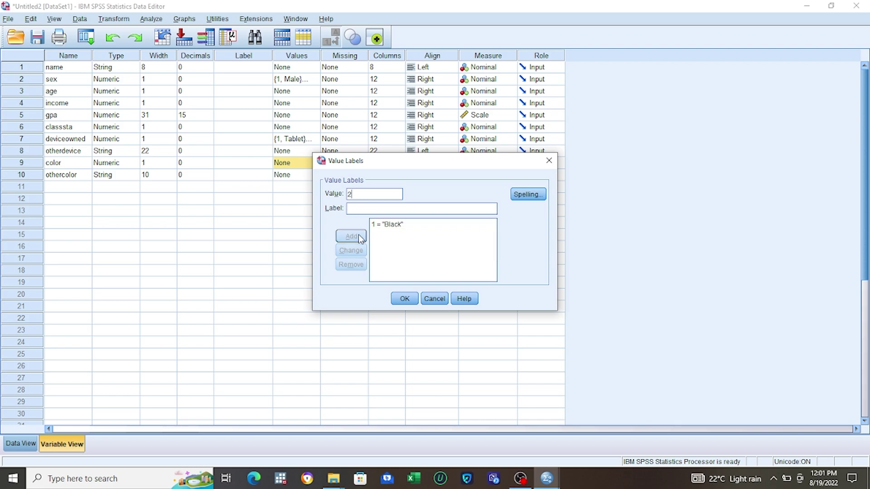
pyautogui.click(356, 211)
pyautogui.write('Sil')
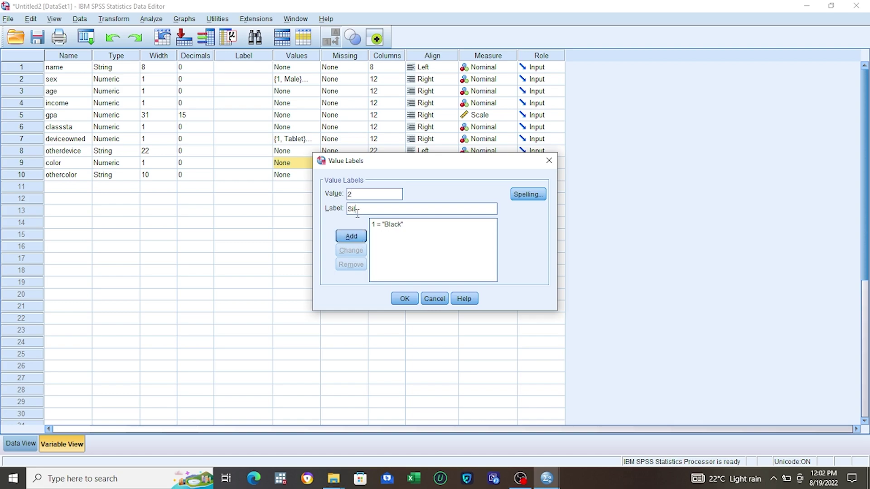
pyautogui.write('ver')
pyautogui.click(356, 232)
# Step: Add the value labels 3 = "Blue" and 4 = "White" for the color variable
pyautogui.click(370, 190)
pyautogui.write('3')
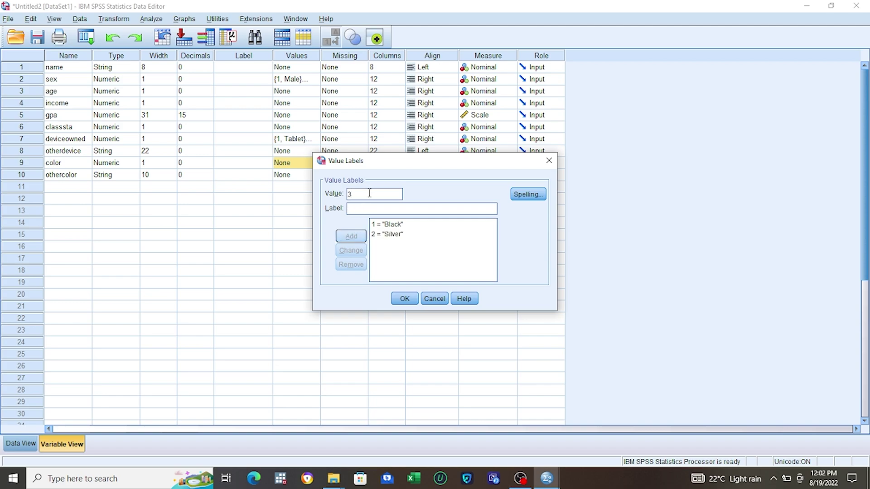
pyautogui.click(368, 209)
pyautogui.write('Blue')
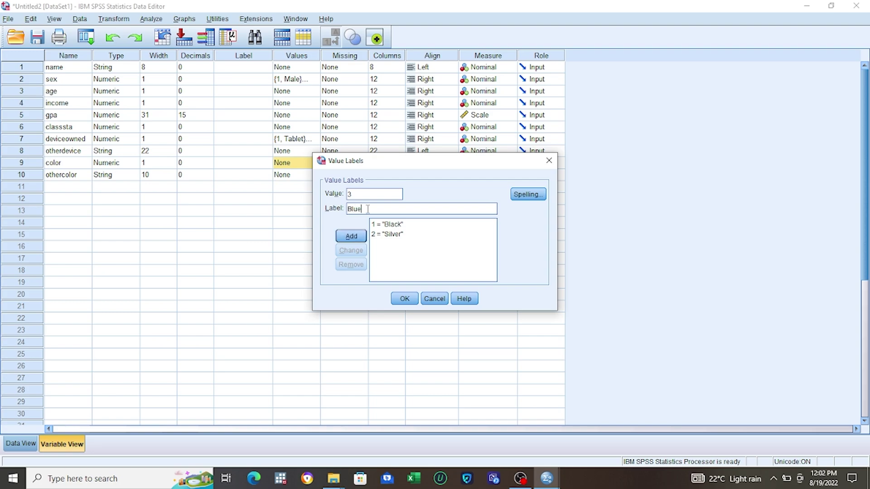
pyautogui.click(350, 235)
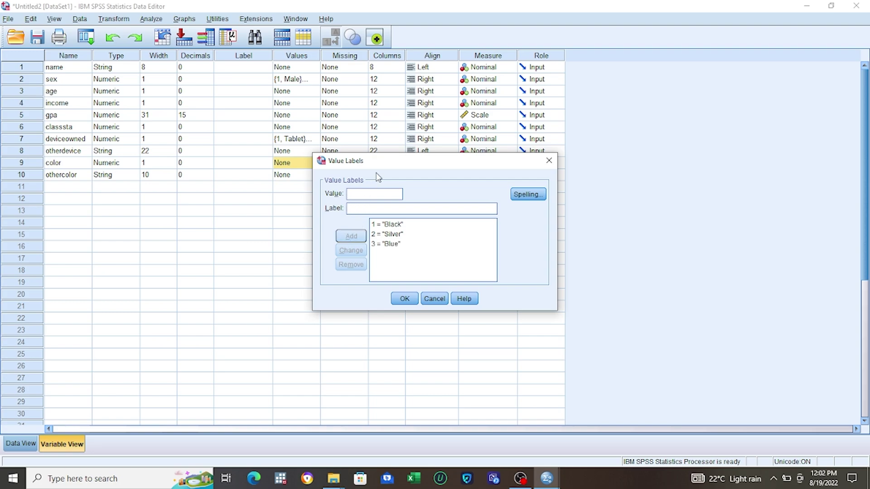
pyautogui.write('W')
pyautogui.press('BackSpace')
pyautogui.write('4')
pyautogui.write('White')
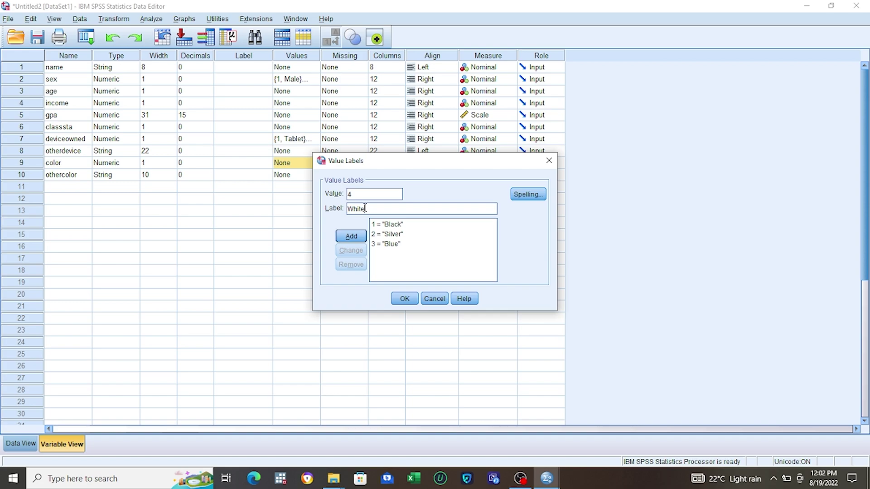
pyautogui.click(351, 236)
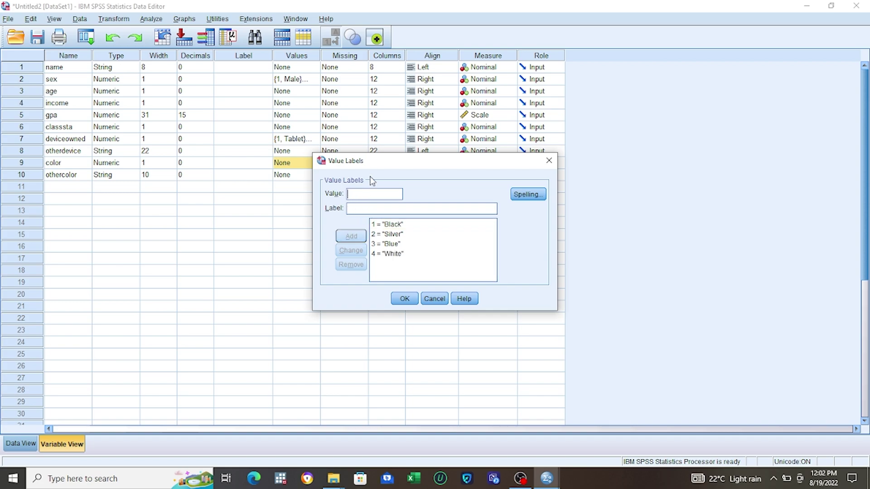
# Step: Add the value label 5 = "Brown" for the color variable and apply its labels
pyautogui.write('5')
pyautogui.click(370, 208)
pyautogui.write('Br')
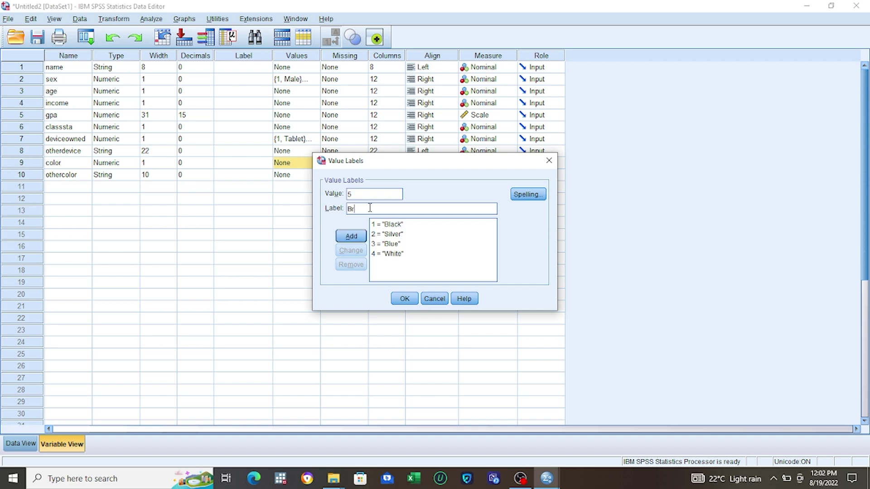
pyautogui.write('w')
pyautogui.press('BackSpace')
pyautogui.write('own')
pyautogui.click(353, 239)
pyautogui.click(398, 300)
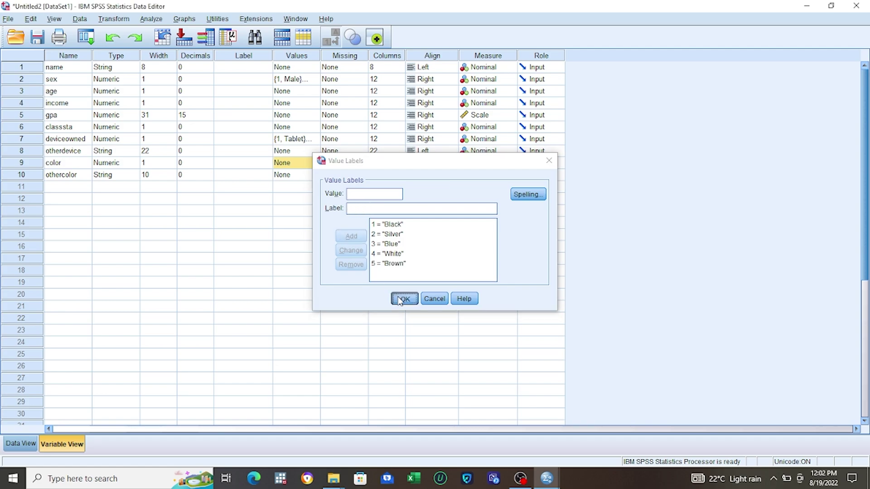